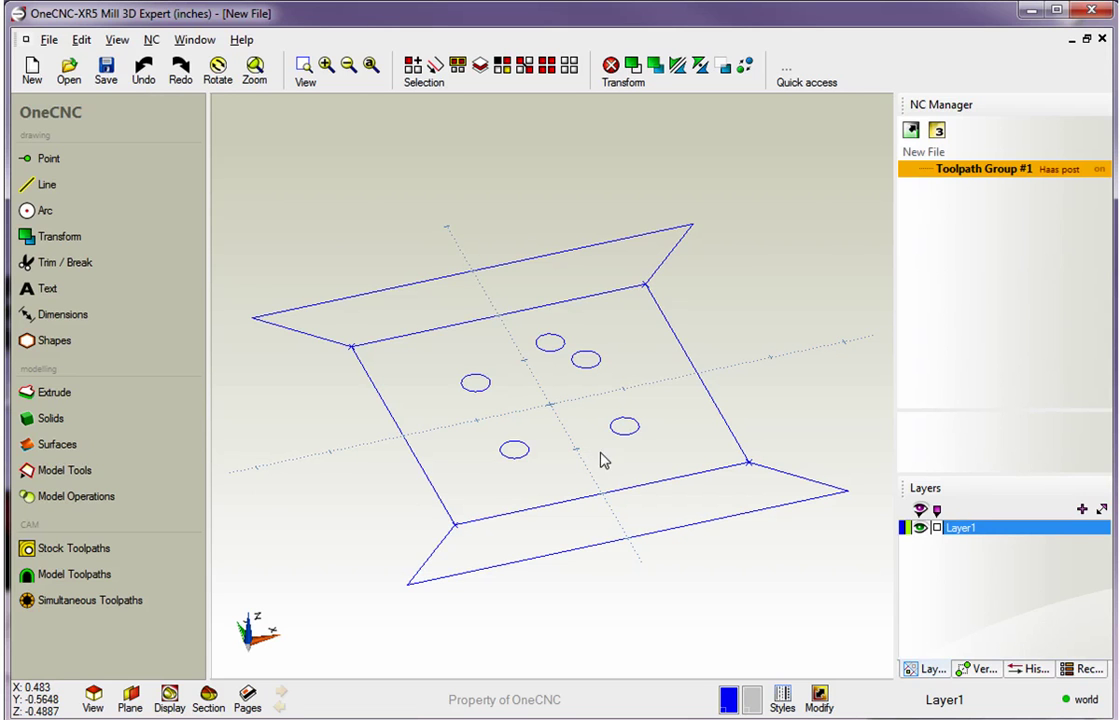
Step: Orbit the part near edge-on, then pick and delete the upper circle on the middle face
middle_click_drag(587, 418, 595, 400)
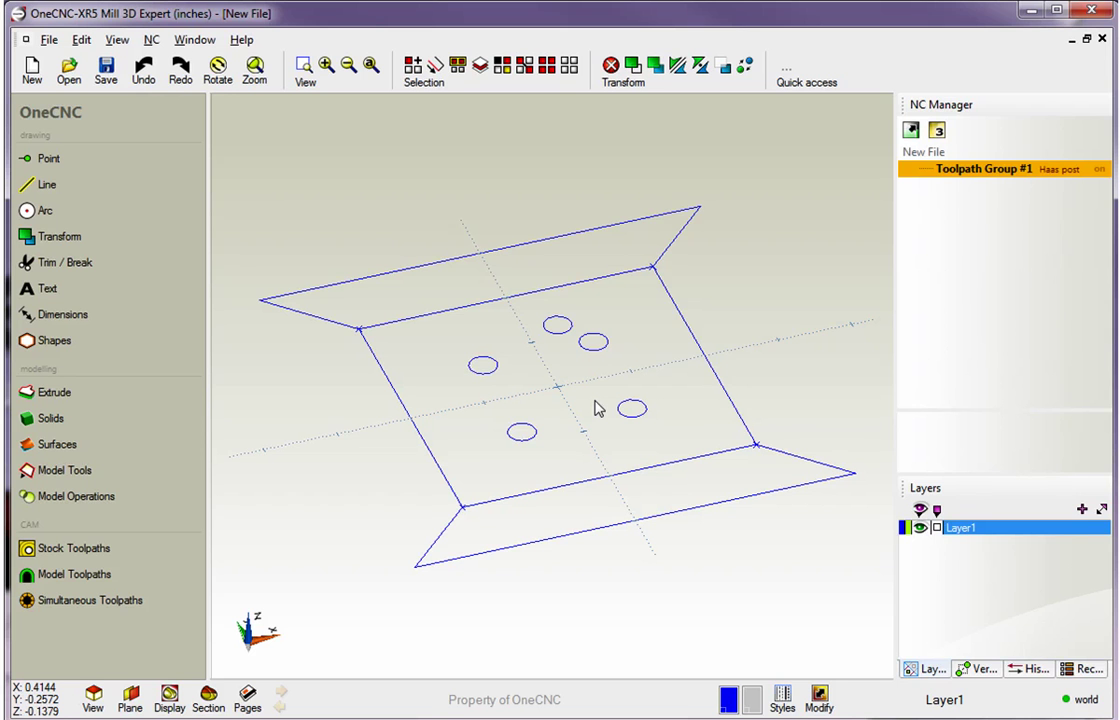
middle_click_drag(630, 395, 645, 295, "shift")
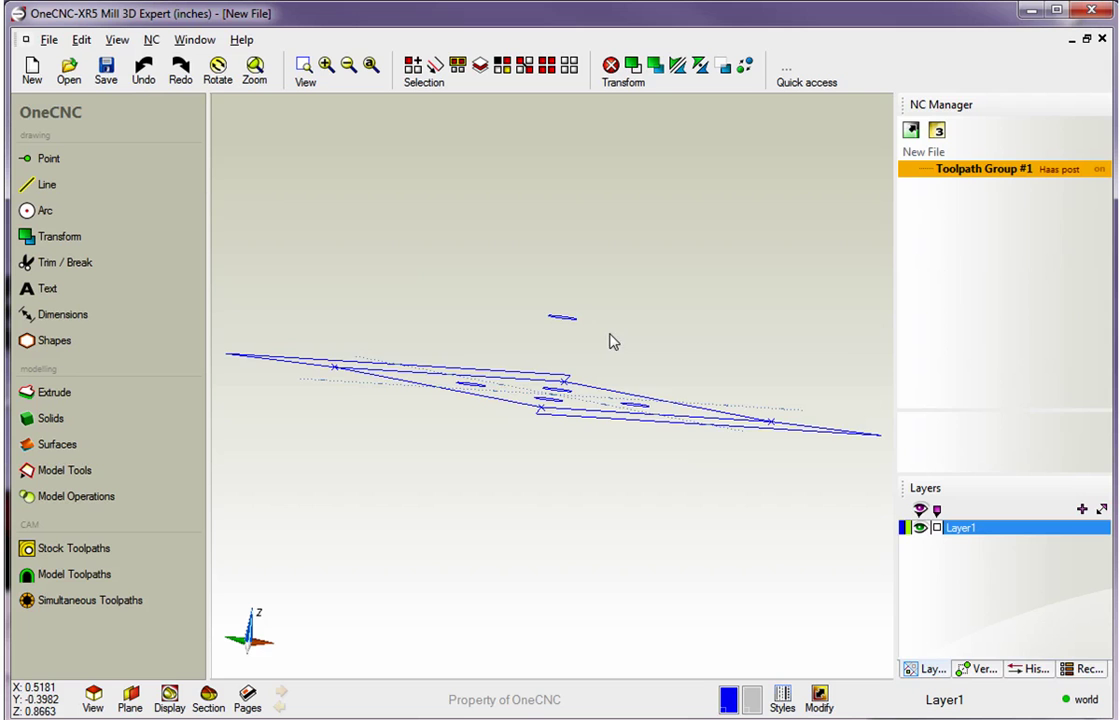
middle_click_drag(615, 340, 535, 398, "shift")
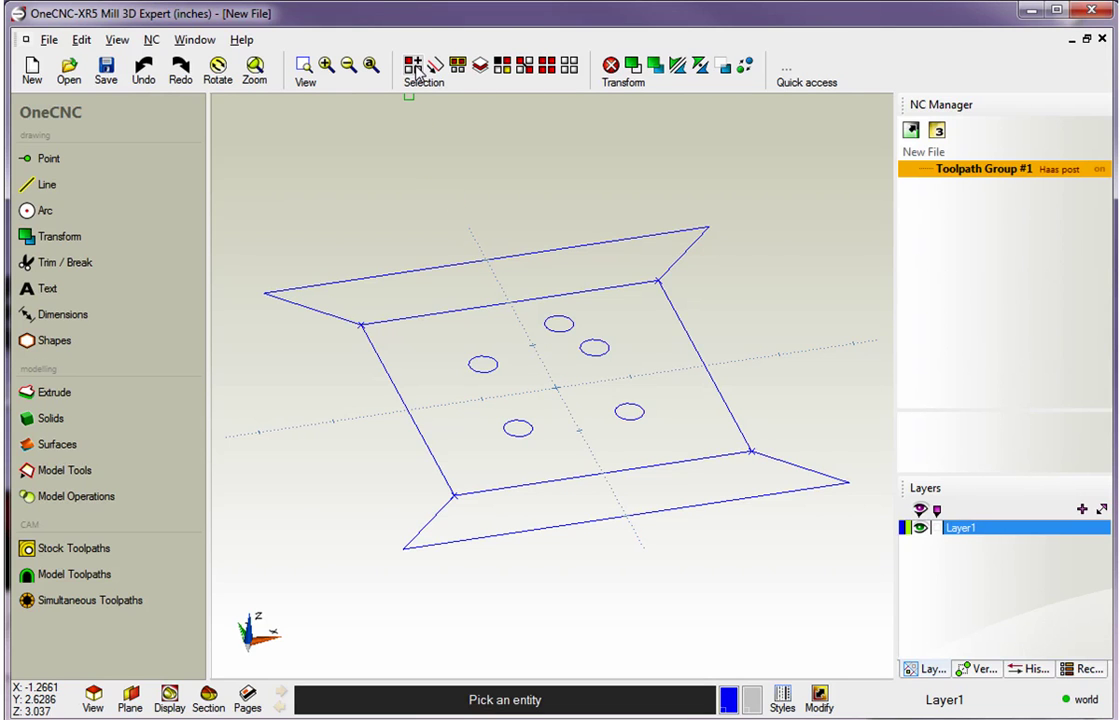
left_click(543, 324)
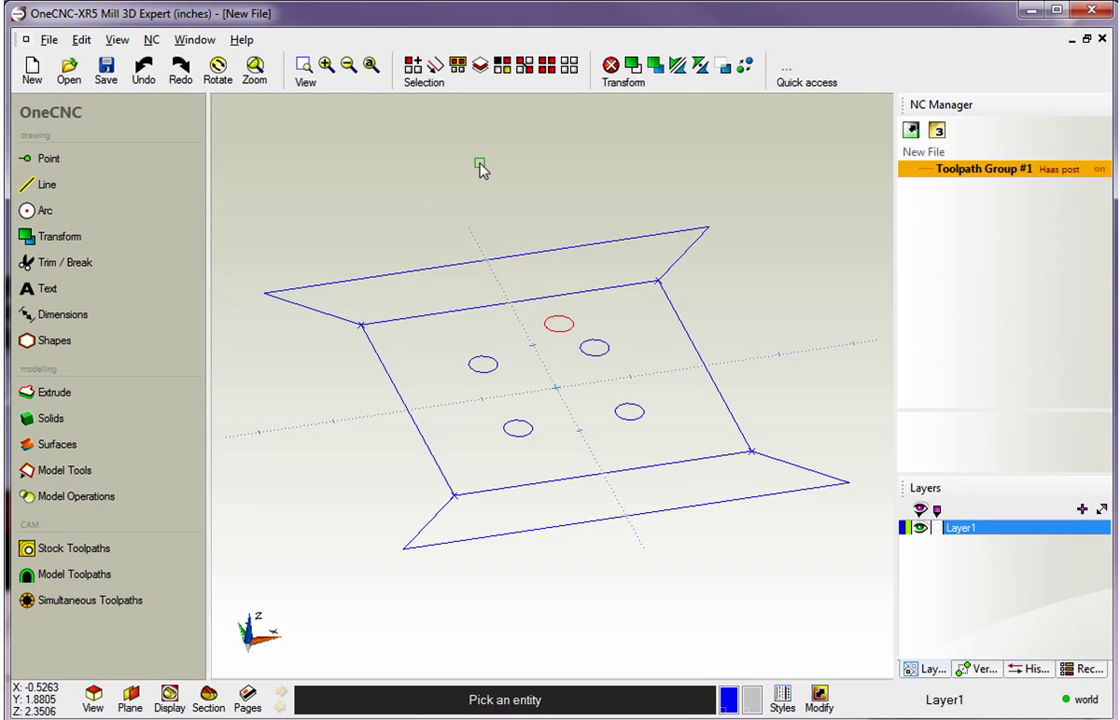
key("Delete")
middle_click_drag(475, 305, 482, 342)
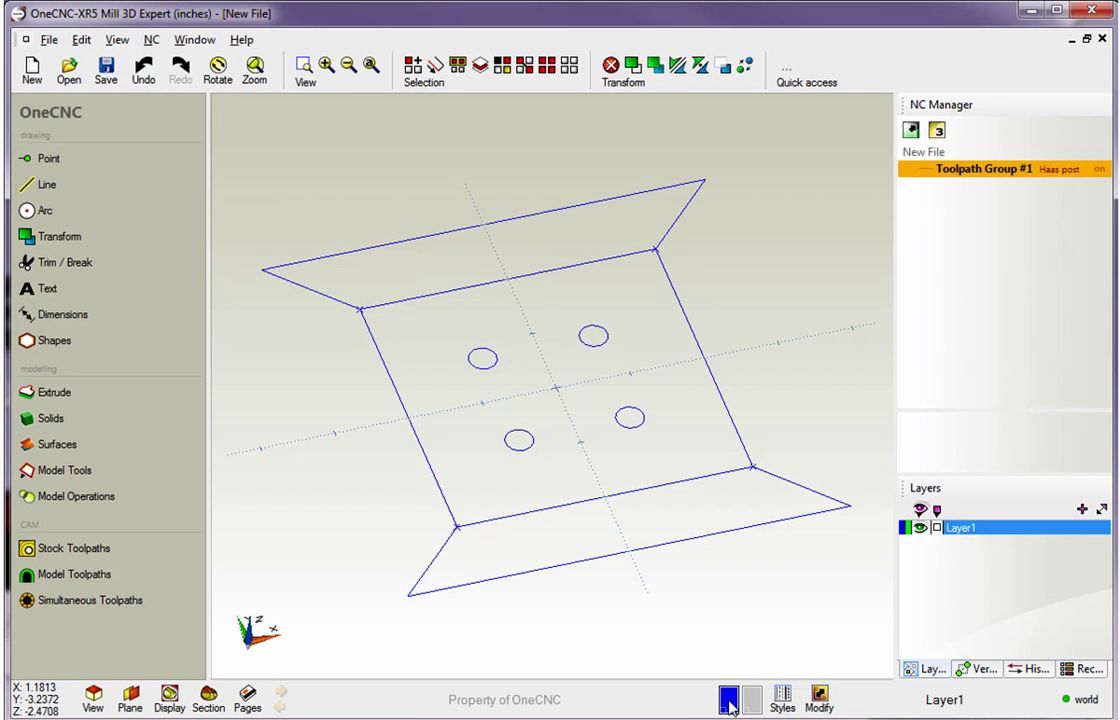
Step: Change the status-bar drawing colour from blue to olive green
left_click(730, 700)
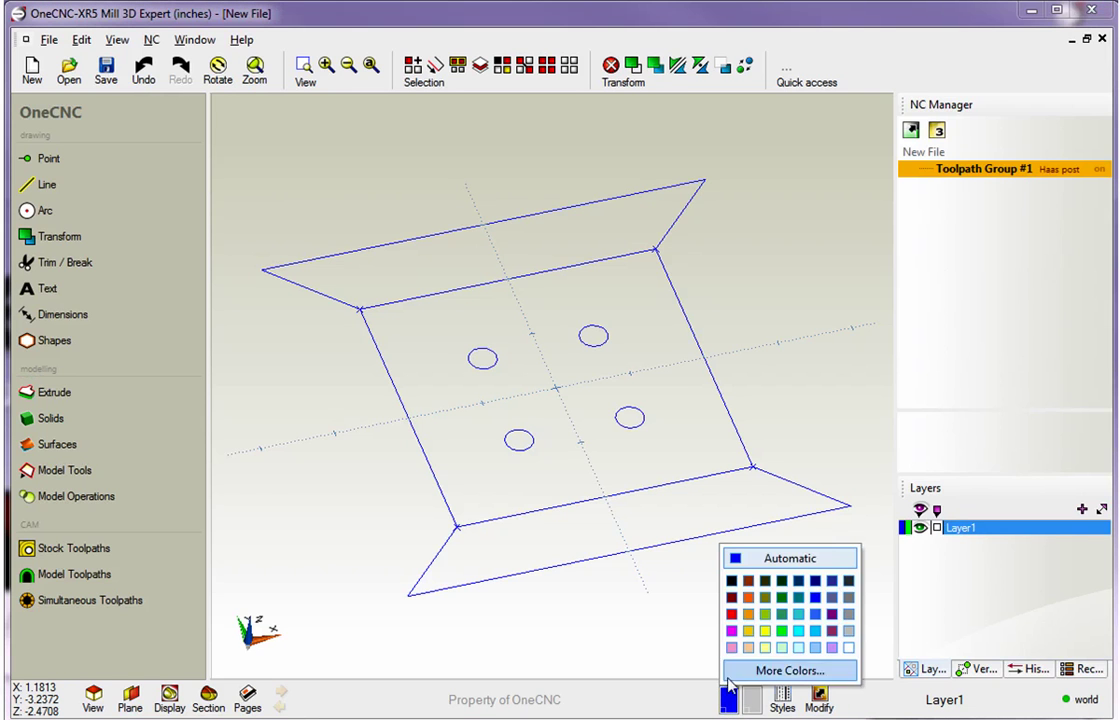
left_click(765, 614)
mouse_move(550, 445)
middle_mouse_down()
mouse_move(577, 437)
mouse_move(567, 435)
middle_mouse_up()
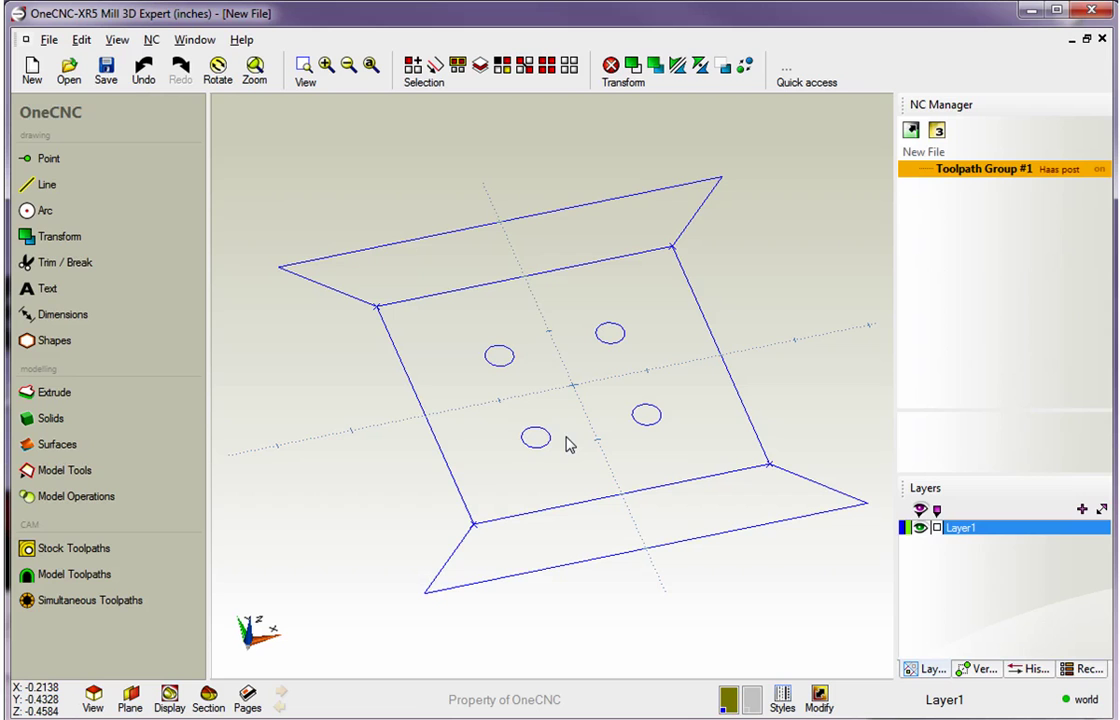
Step: Start a centre circle and replace its 0.125 diameter with 1/4 (0.25 inch)
left_click(45, 211)
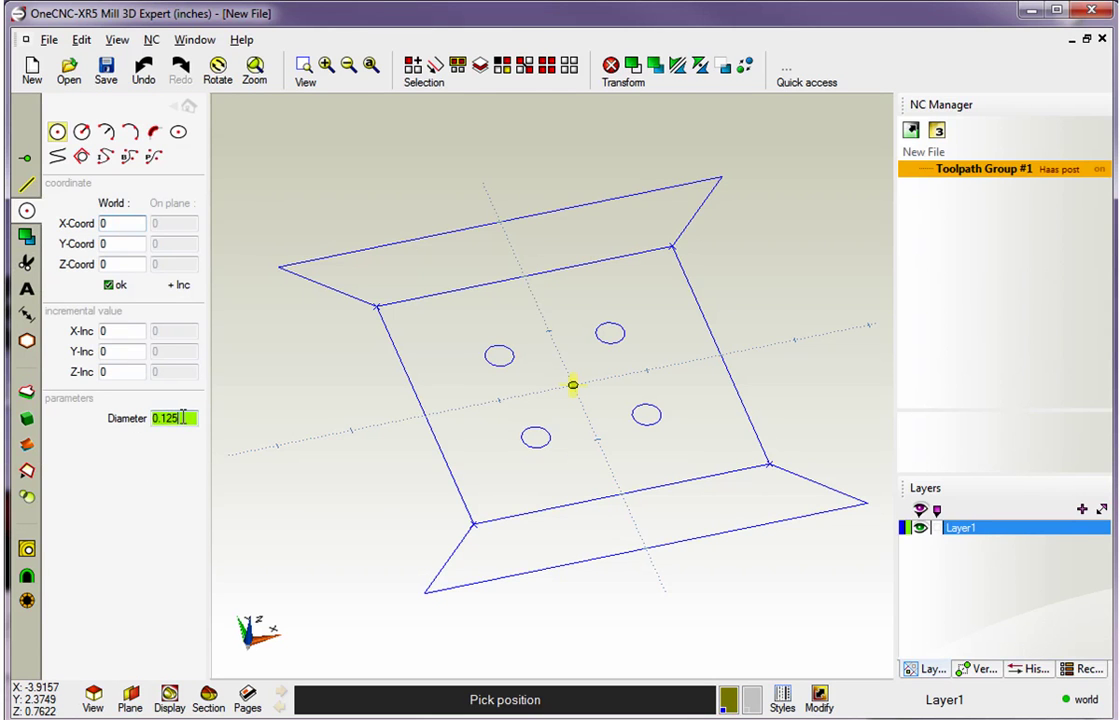
left_click_drag(183, 418, 132, 425)
type(".25")
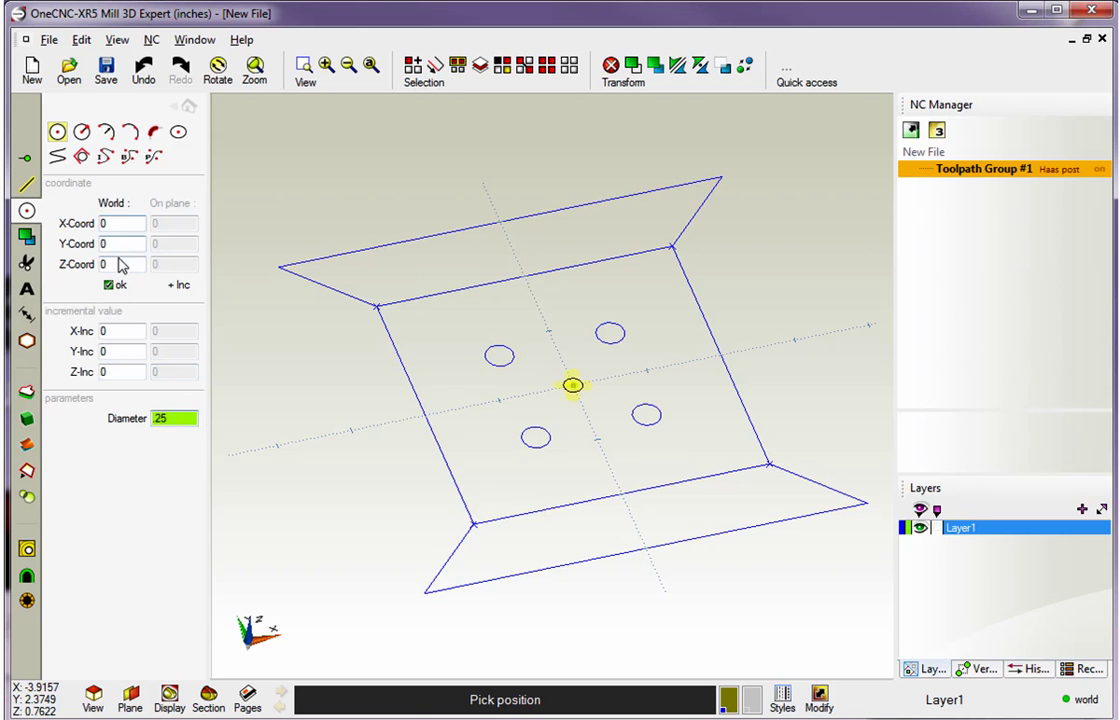
double_click(172, 418)
type("1/")
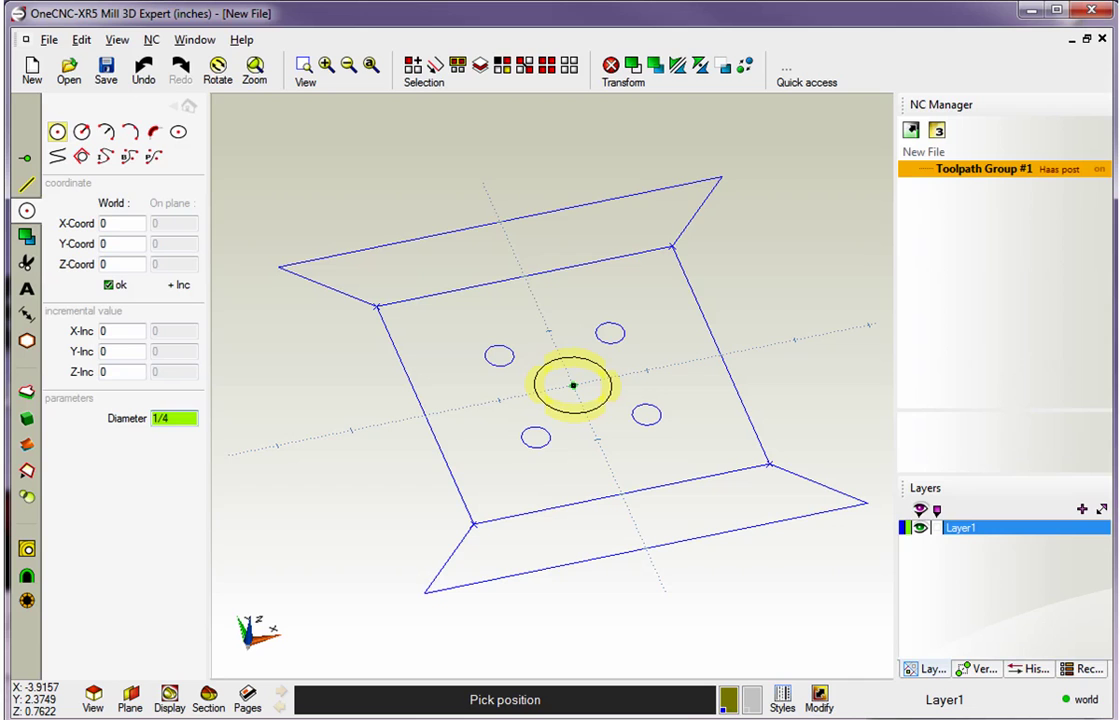
type("4")
key("Return")
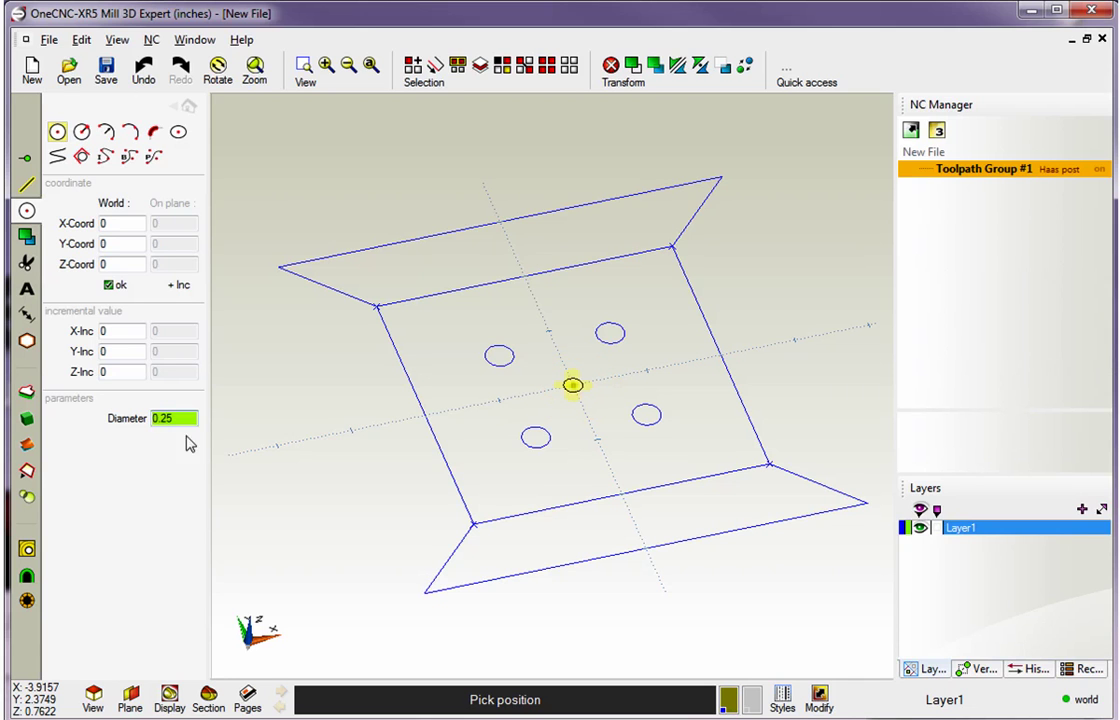
left_click(185, 419)
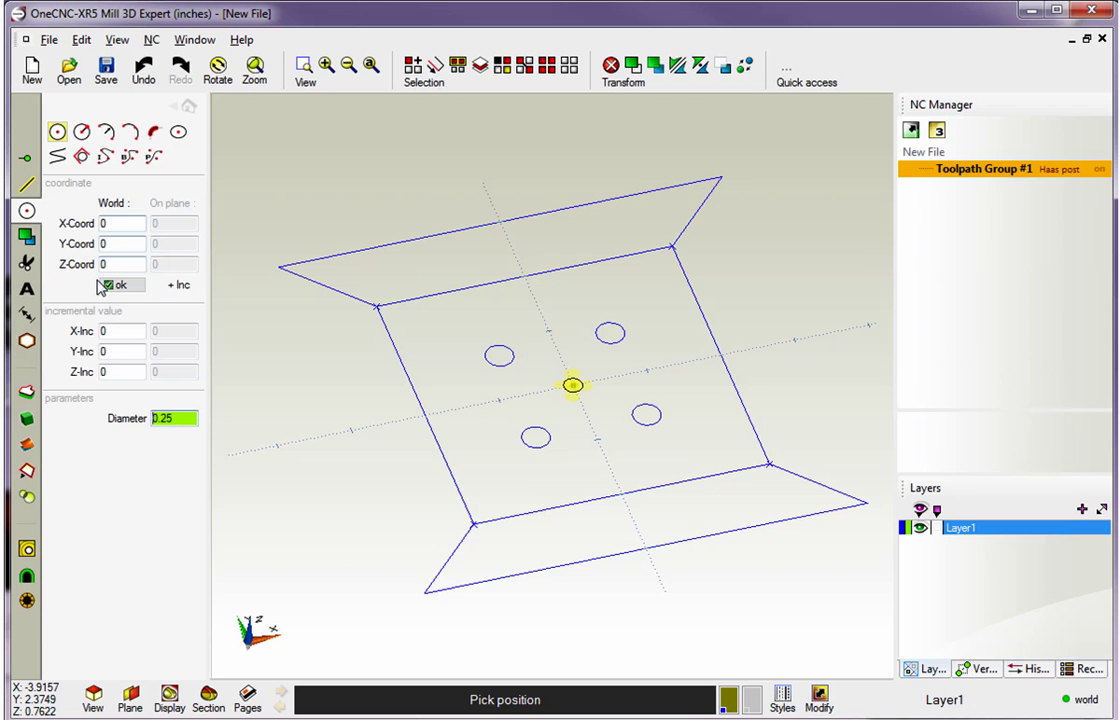
left_click(181, 286)
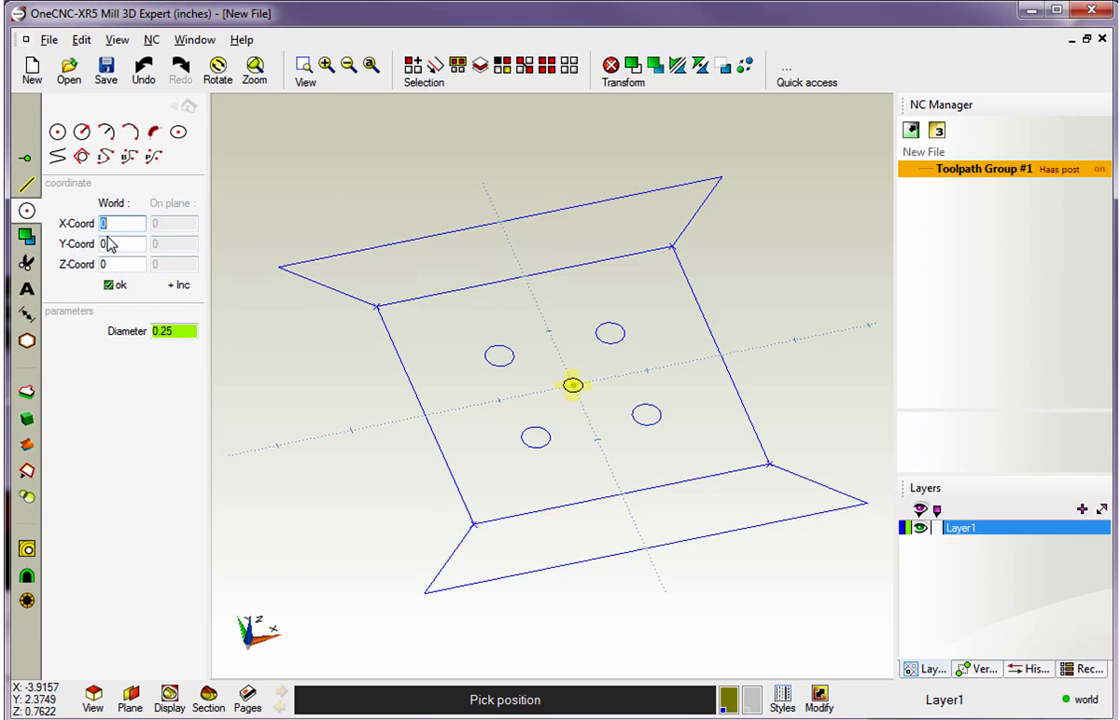
left_click(181, 286)
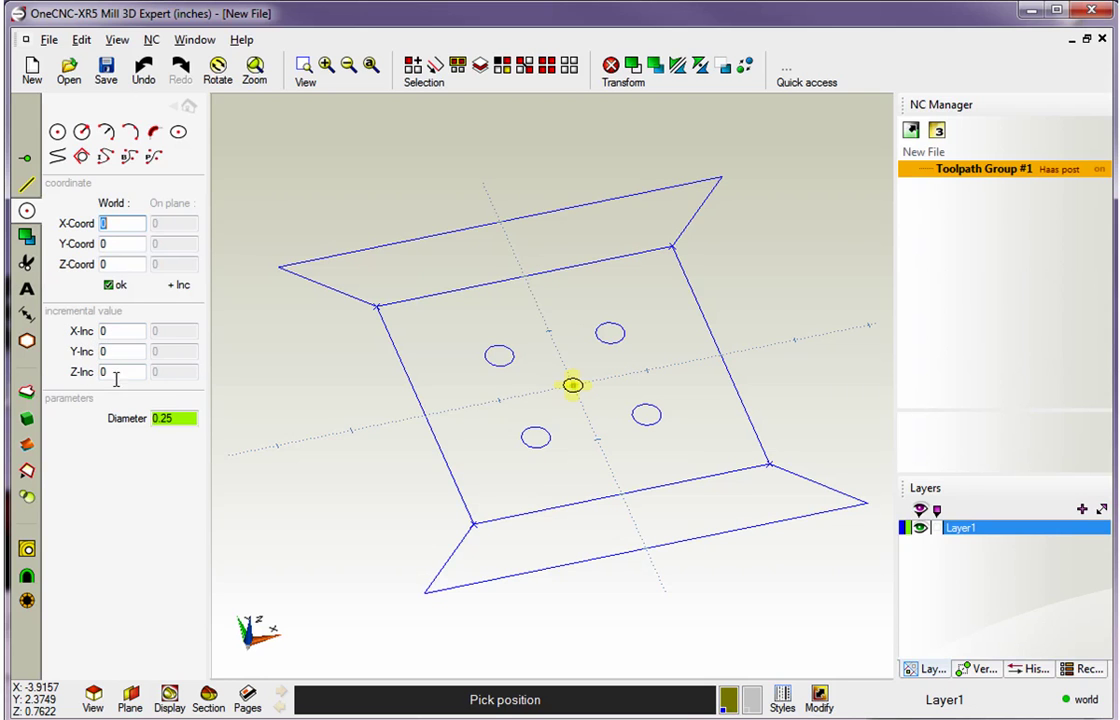
left_click(180, 287)
Step: Set the incremental offsets to X -0.5 and Y -0.5
left_click(180, 288)
left_click(106, 331)
type("-.5")
left_click(112, 352)
type("-.5")
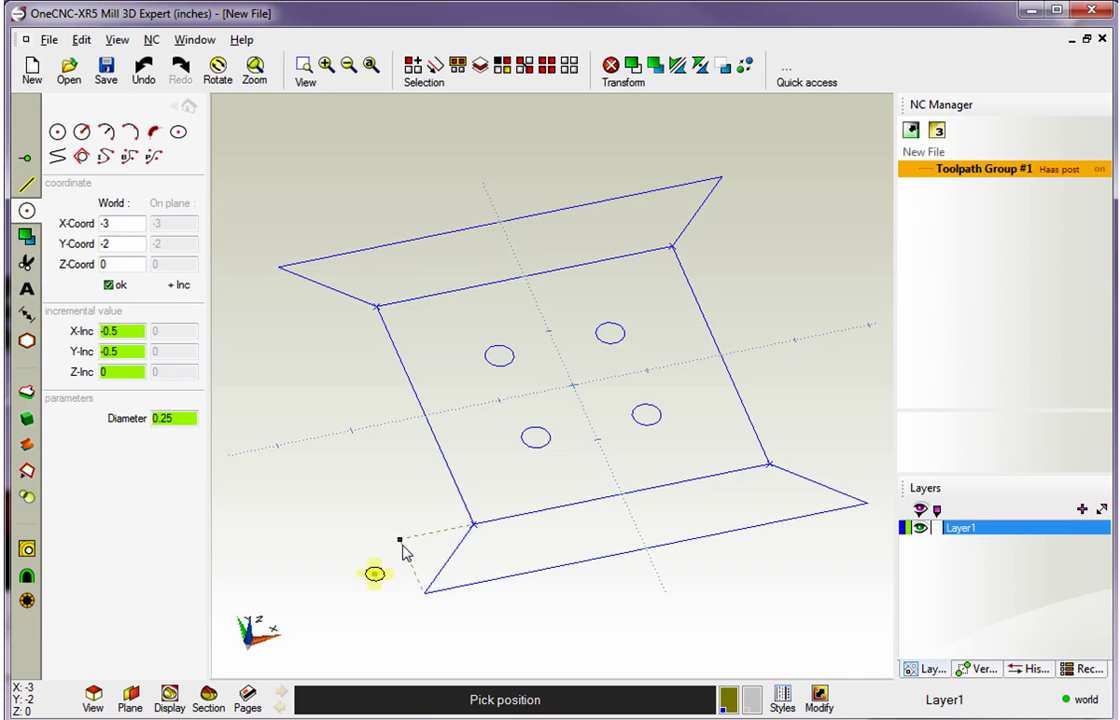
Step: Place offset circles from the lower-left corner, bottom-edge midpoint and lower-left hole
left_click(424, 595)
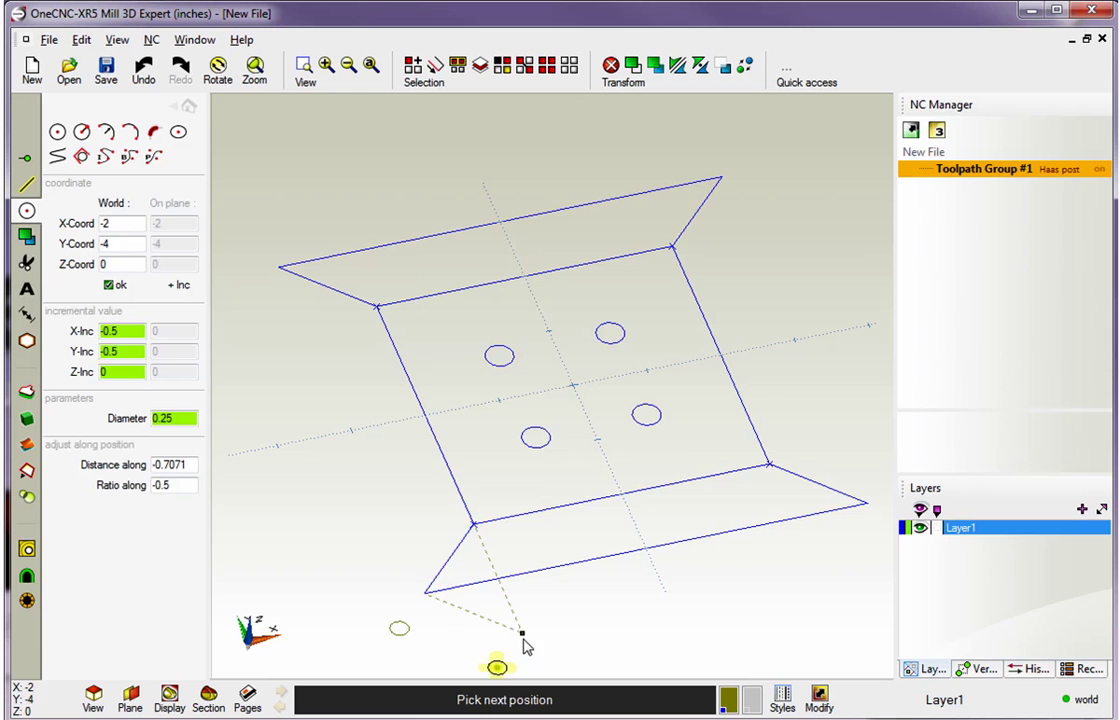
left_click(646, 556)
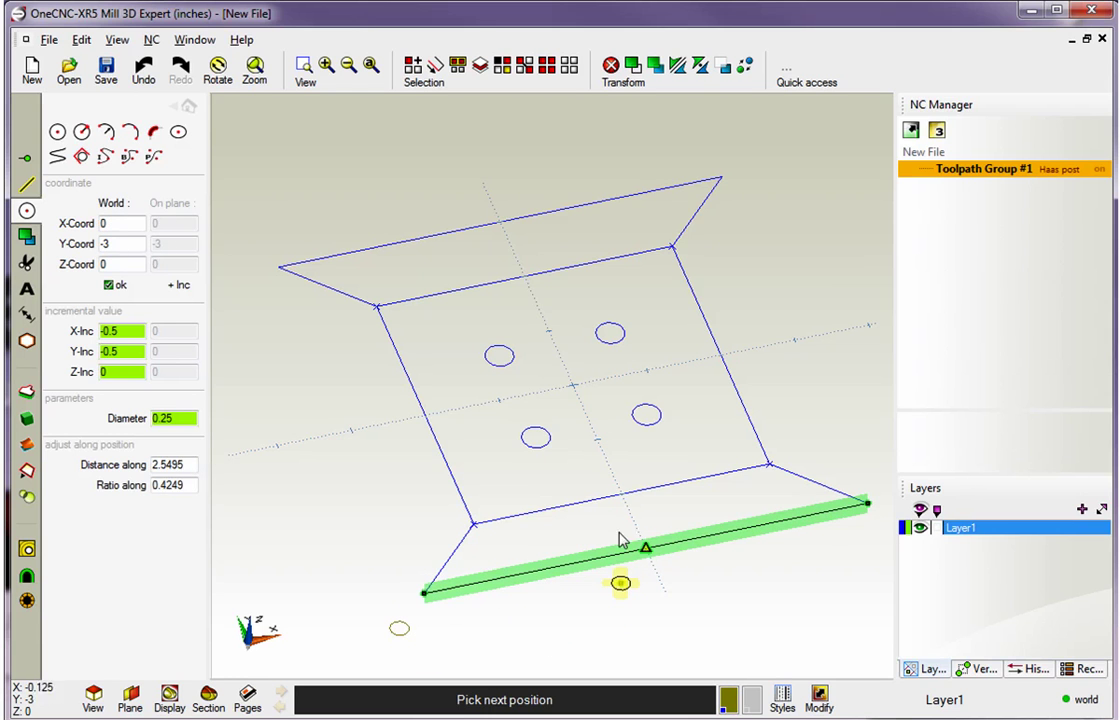
left_click(537, 442)
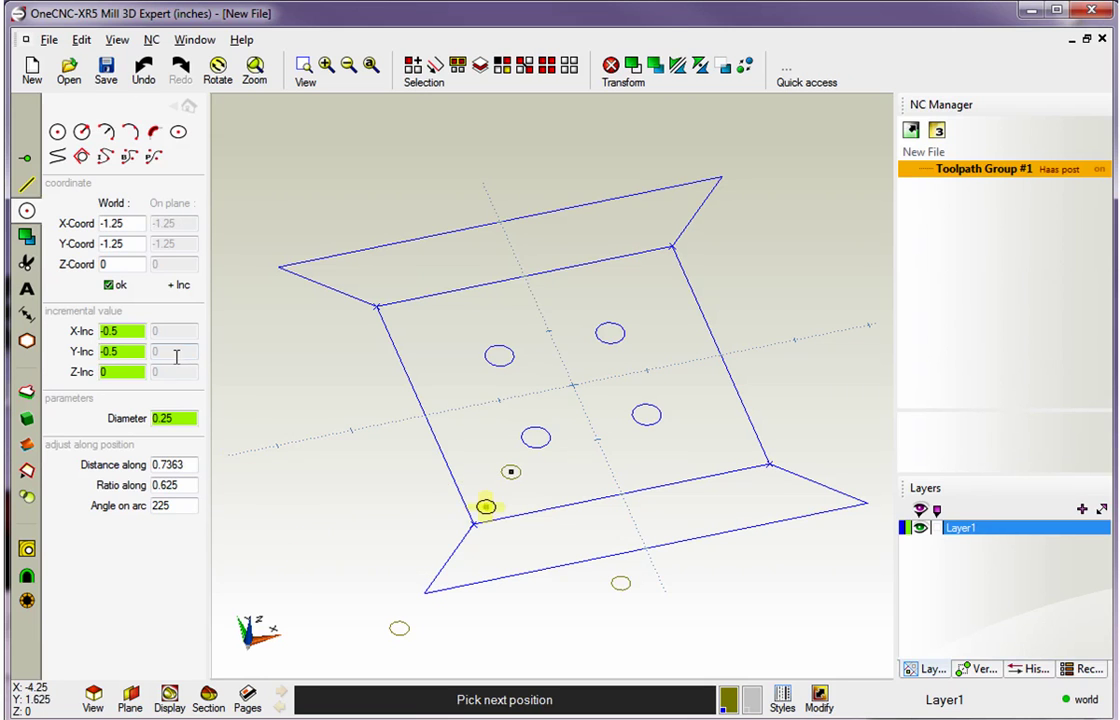
Step: With X offset 0.5, place circles off the lower-right hole, bottom-edge midpoint and right corner
left_click_drag(128, 337, 92, 329)
type(".5")
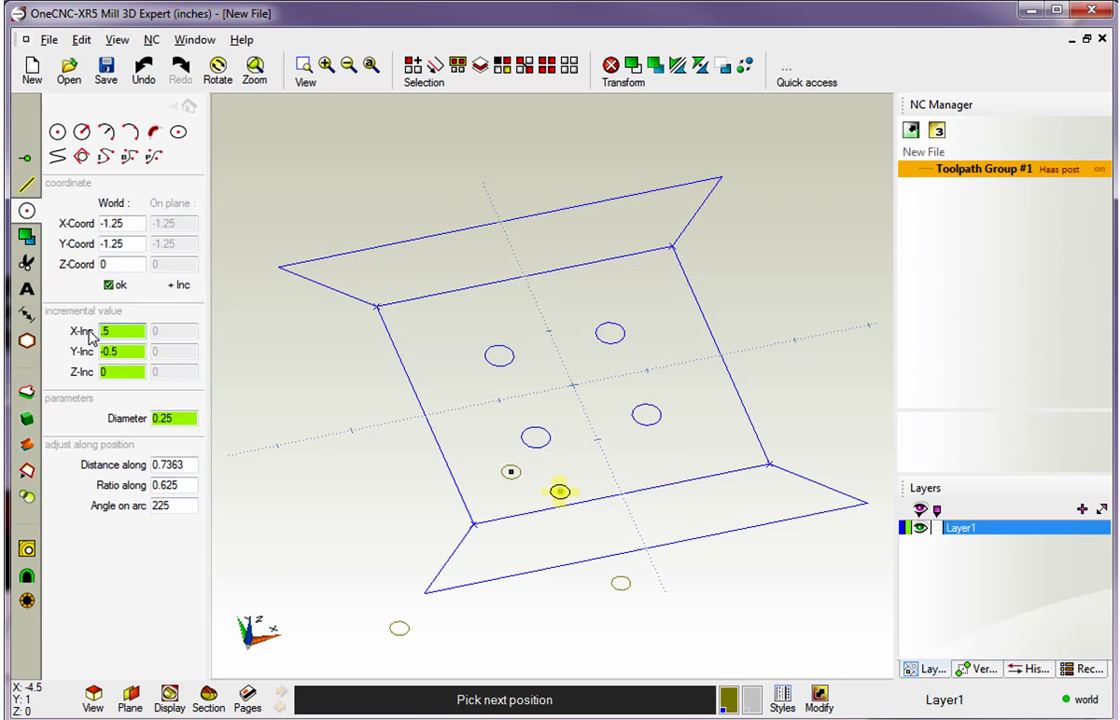
left_click(646, 418)
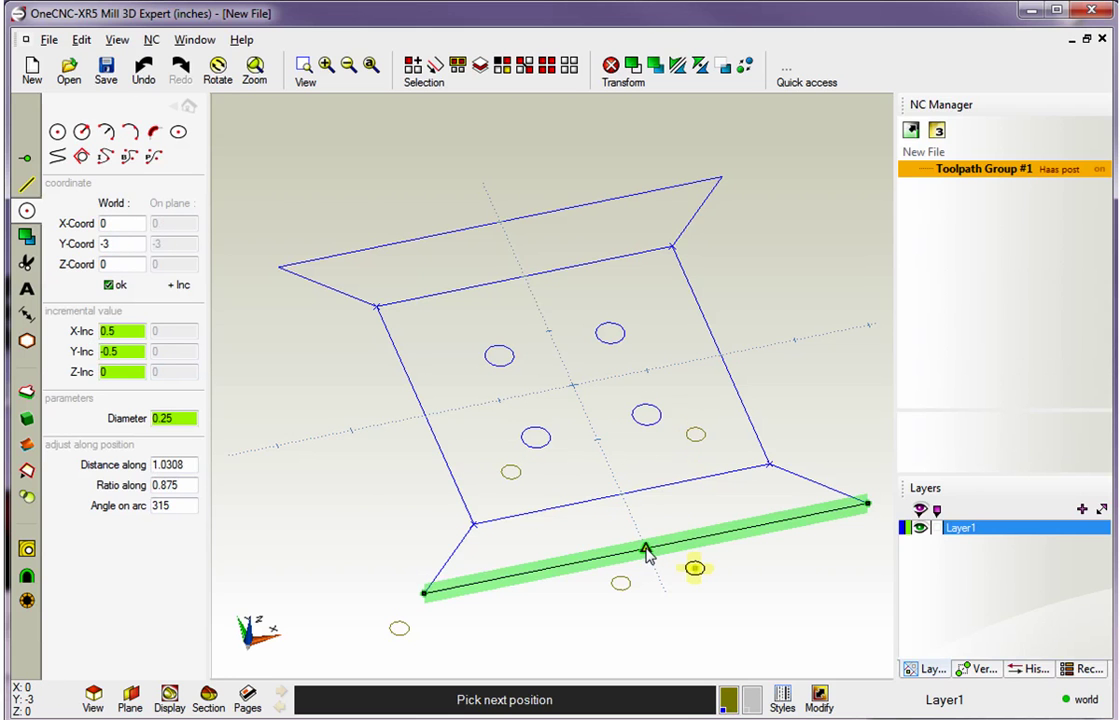
left_click(646, 555)
middle_click_drag(715, 533, 645, 510)
left_click(786, 497)
key("Escape")
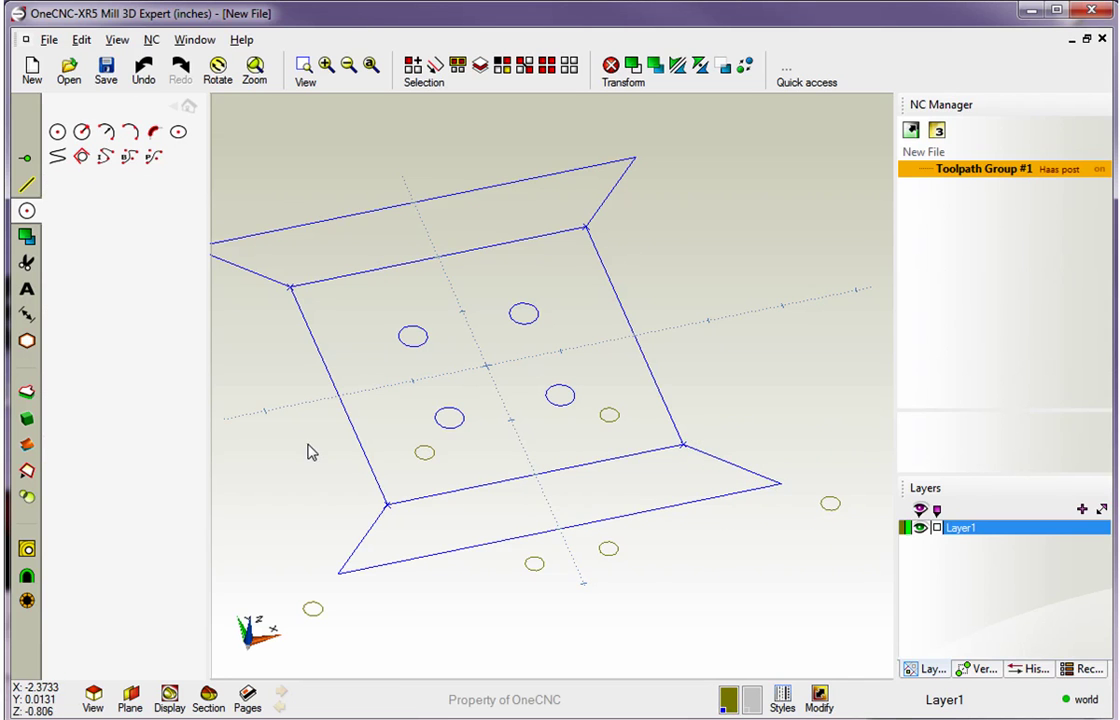
middle_click_drag(310, 452, 430, 429)
scroll(376, 435, "down", 2)
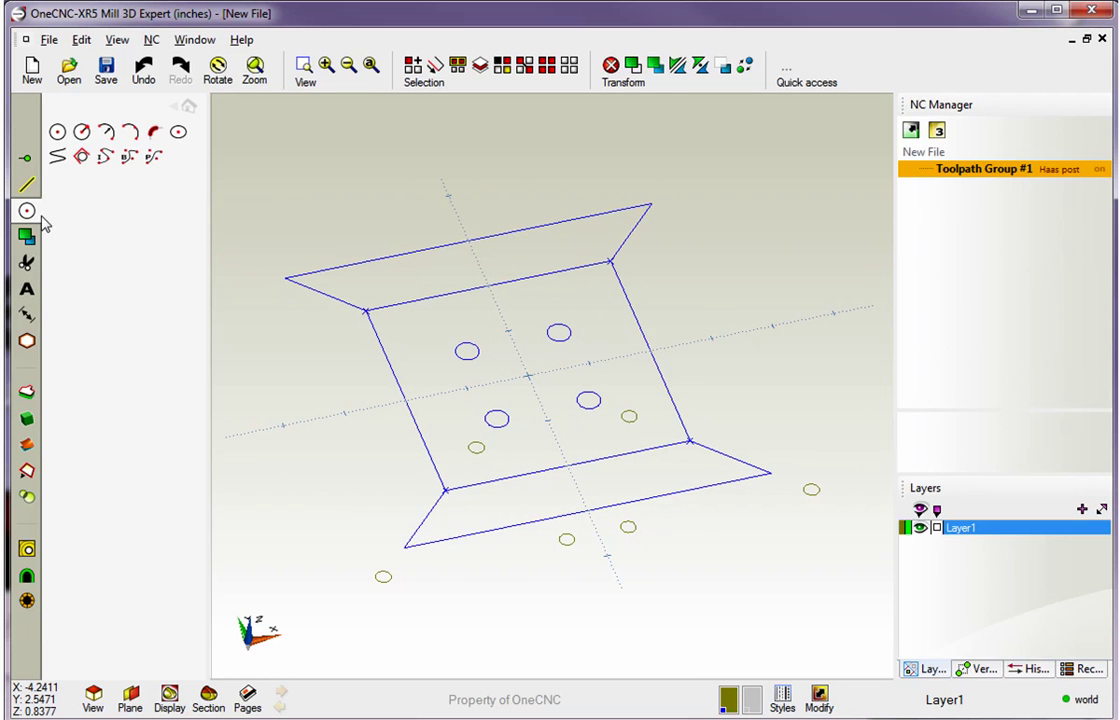
Step: Toggle the incremental offset fields in the Point, Line and Circle commands, then return to the main menu
left_click(25, 160)
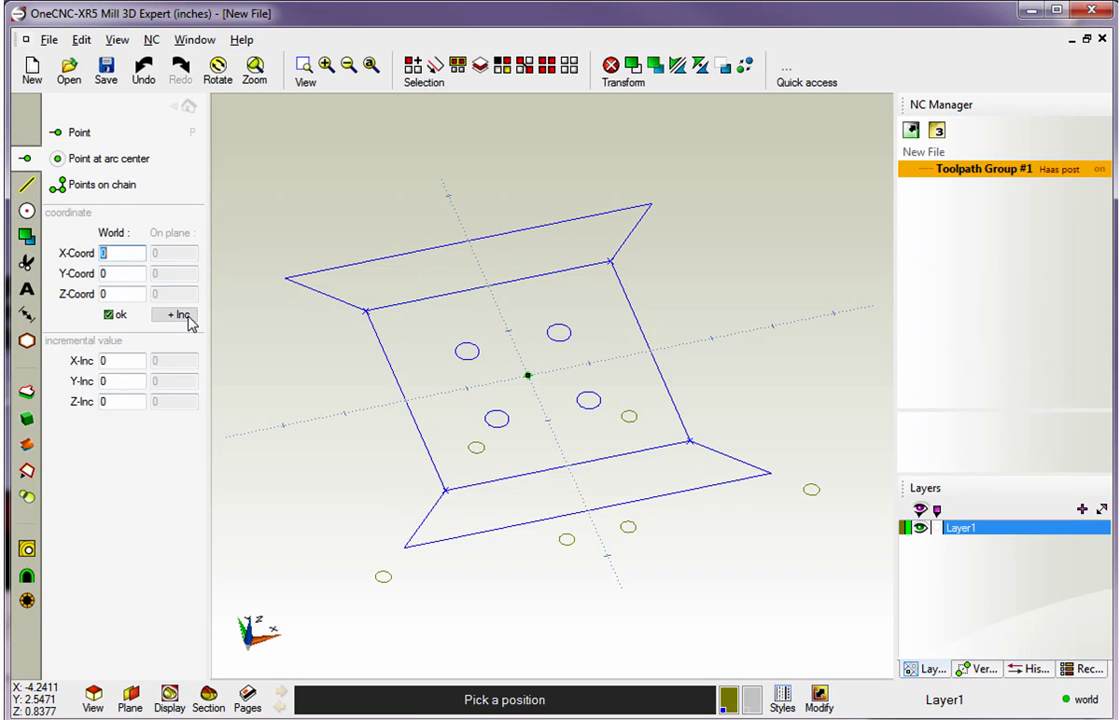
left_click(185, 316)
left_click(185, 316)
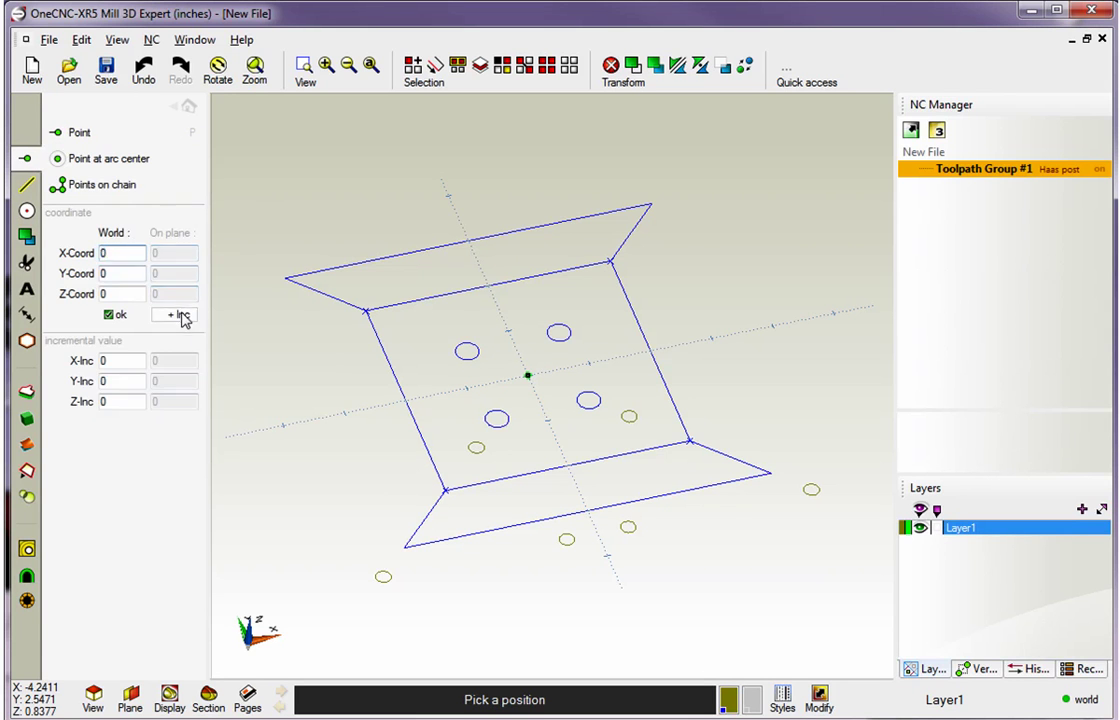
left_click(25, 184)
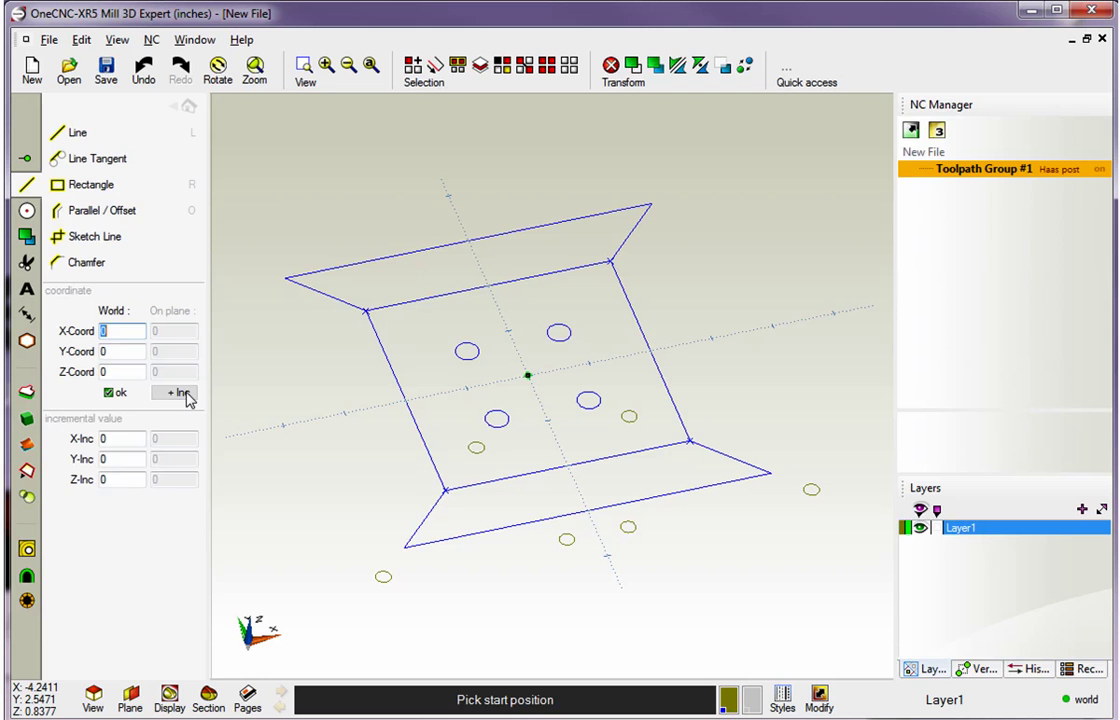
left_click(28, 212)
left_click(182, 292)
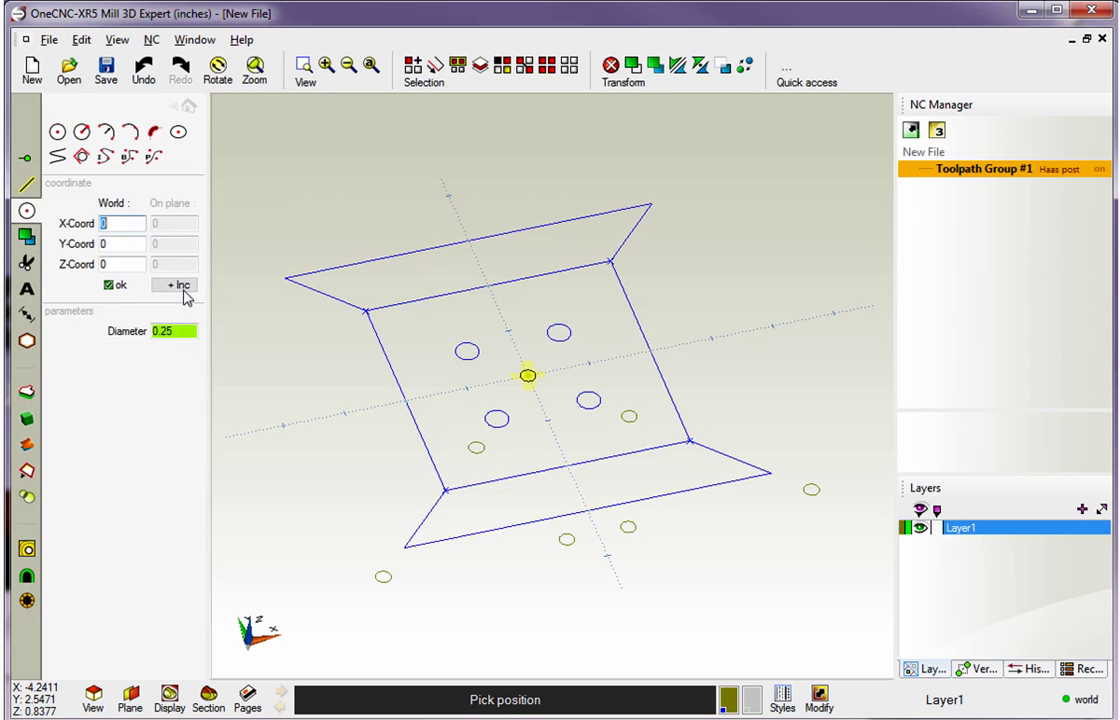
left_click(188, 105)
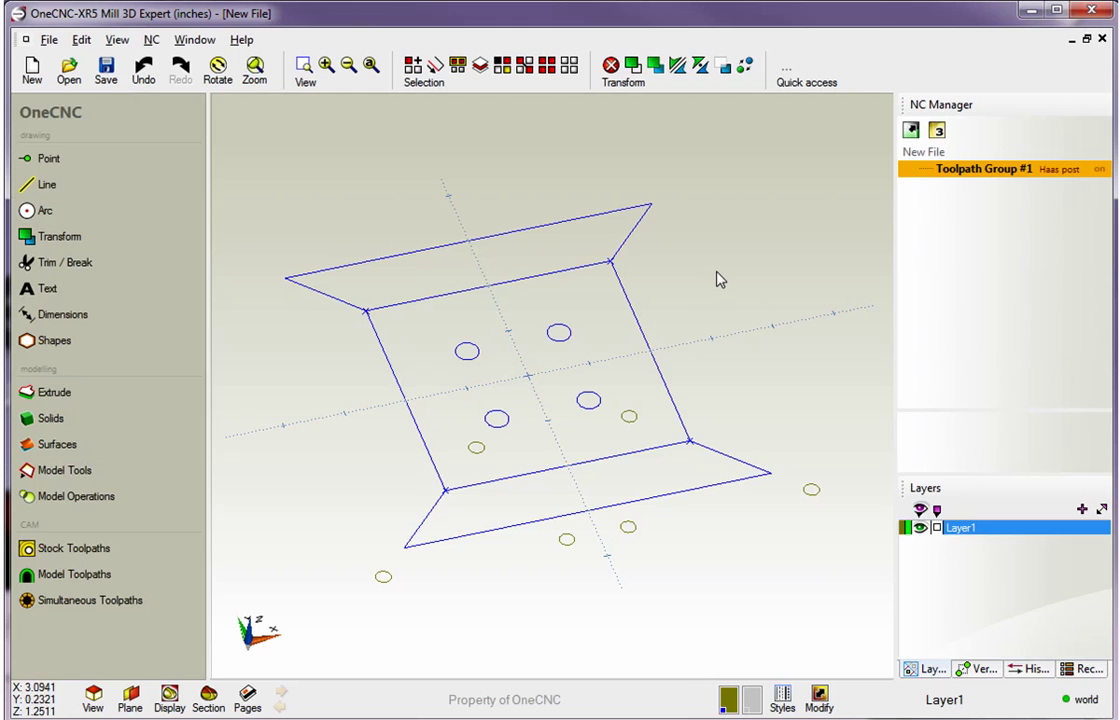